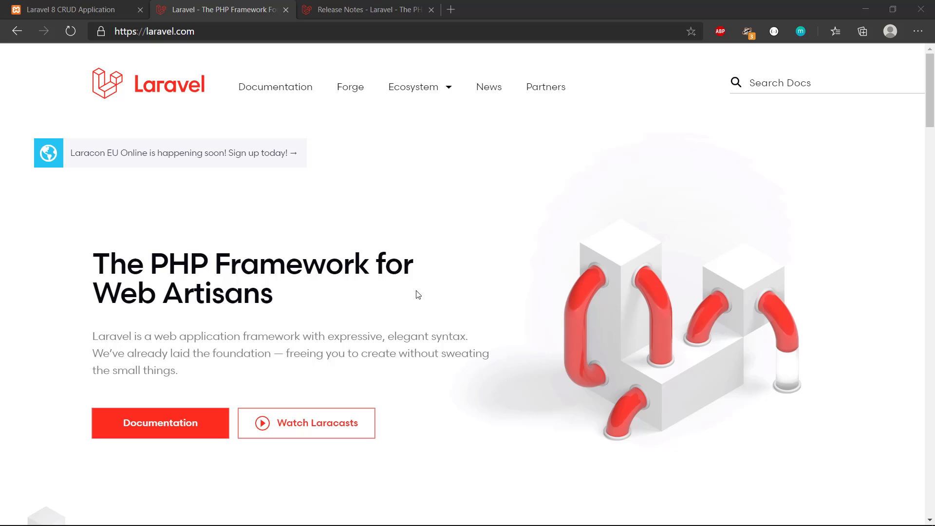
Highlight part of the laravel.com main heading, then clear the highlight.
{"action": "left_click_drag", "start_coordinate": [150, 266], "coordinate": [385, 266]}
{"action": "left_click", "coordinate": [484, 235]}
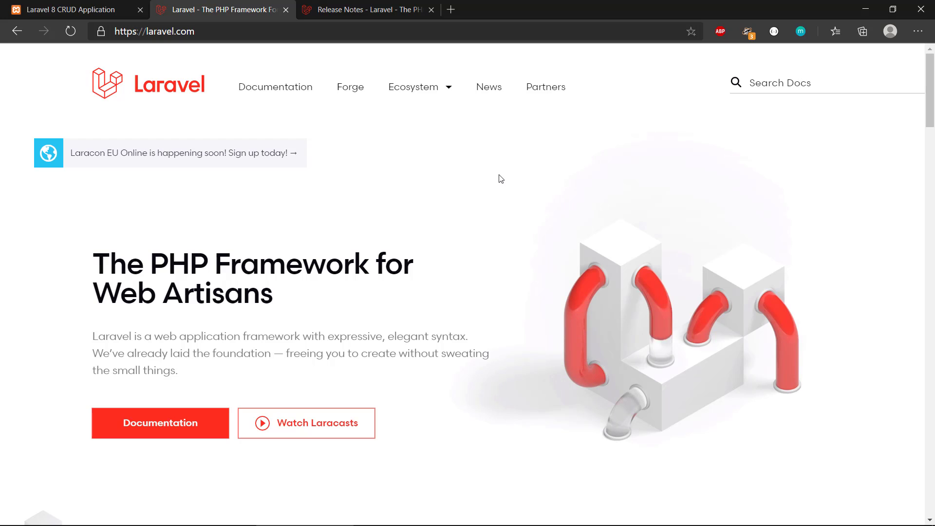
View the Laravel 8.x release notes with version 8.x kept, then return to the CRUD app tab.
{"action": "left_click", "coordinate": [371, 15]}
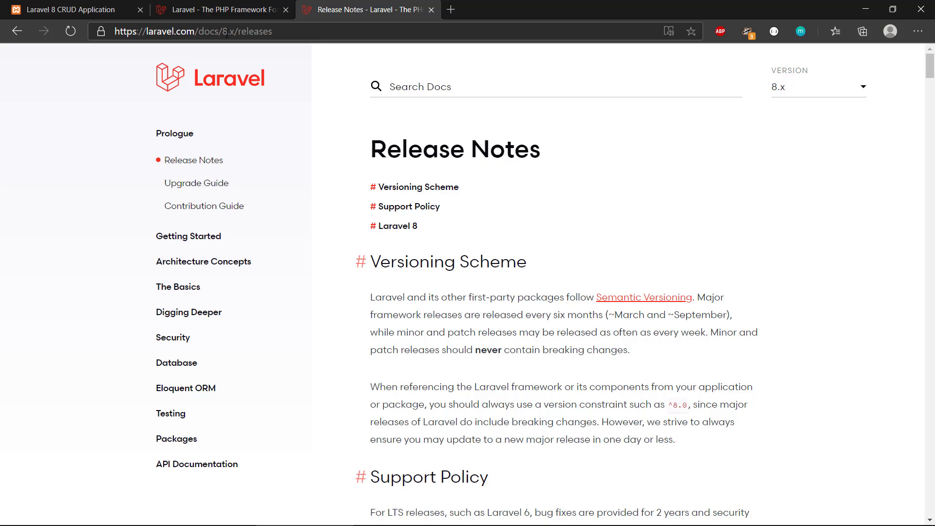
{"action": "left_click", "coordinate": [857, 89]}
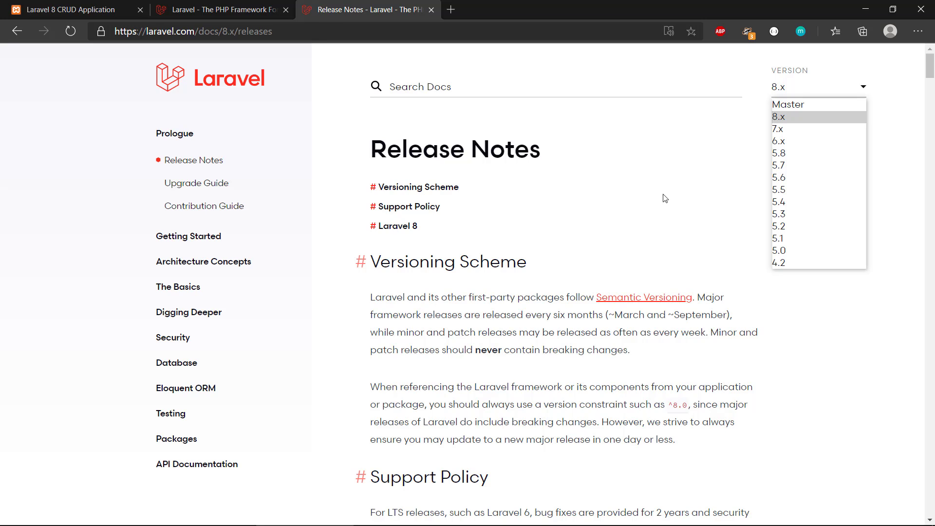
{"action": "left_click", "coordinate": [651, 203]}
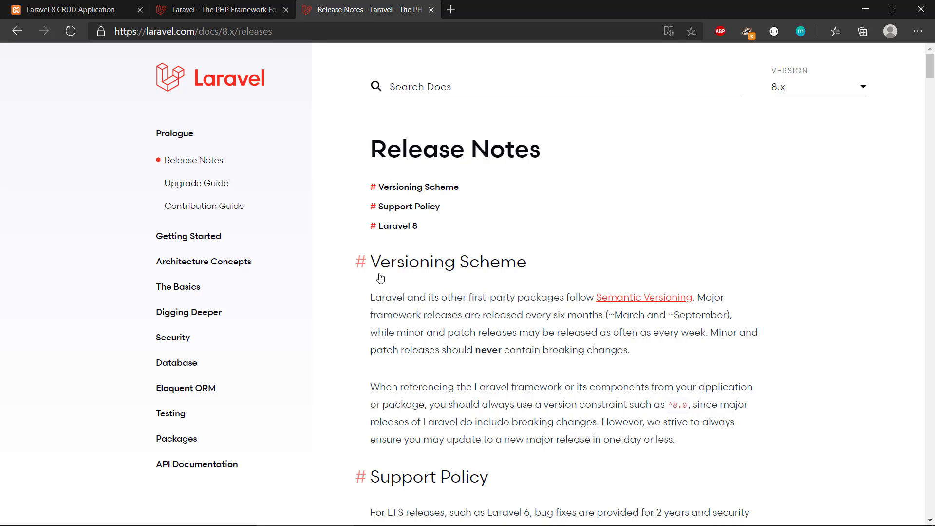
{"action": "scroll", "coordinate": [337, 414], "scroll_direction": "down", "scroll_amount": 8}
{"action": "scroll", "coordinate": [337, 414], "scroll_direction": "up", "scroll_amount": 8}
{"action": "left_click", "coordinate": [81, 17]}
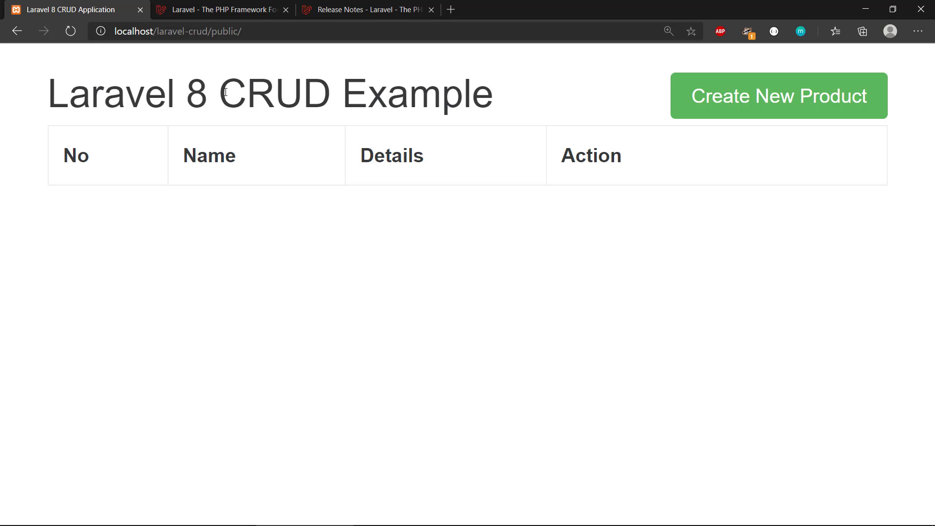
{"action": "left_click_drag", "start_coordinate": [220, 90], "coordinate": [331, 102]}
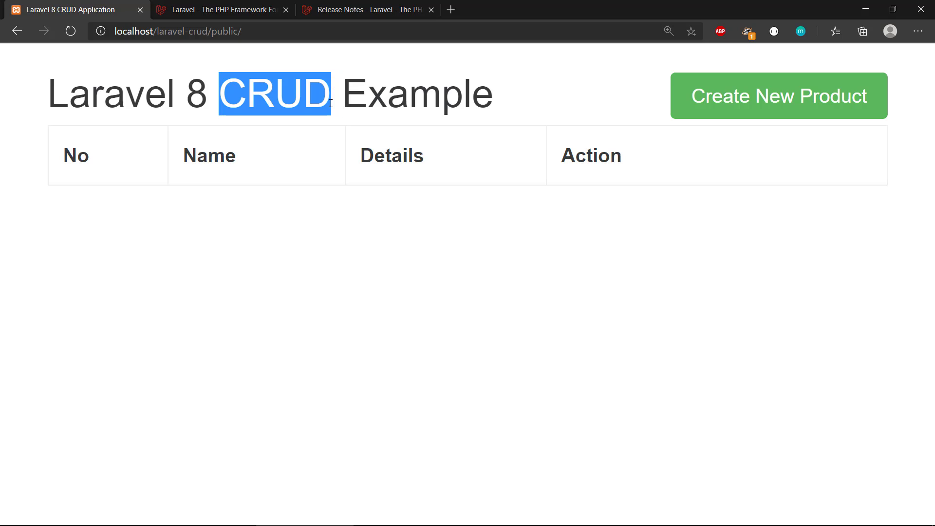
{"action": "left_click", "coordinate": [521, 254]}
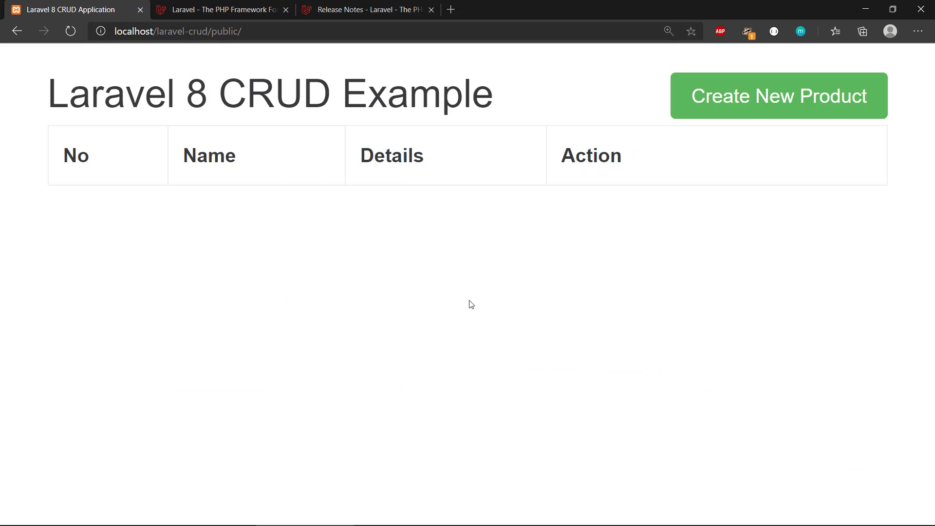
In the browser, submit a new product with name 'Product 1' and detail 'Product 1'.
{"action": "key", "text": "alt+Tab"}
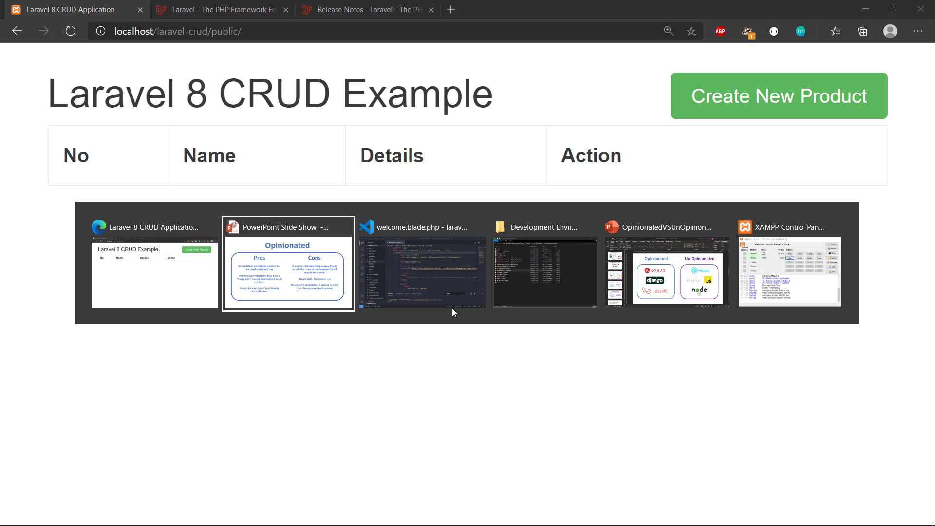
{"action": "key", "text": "Escape"}
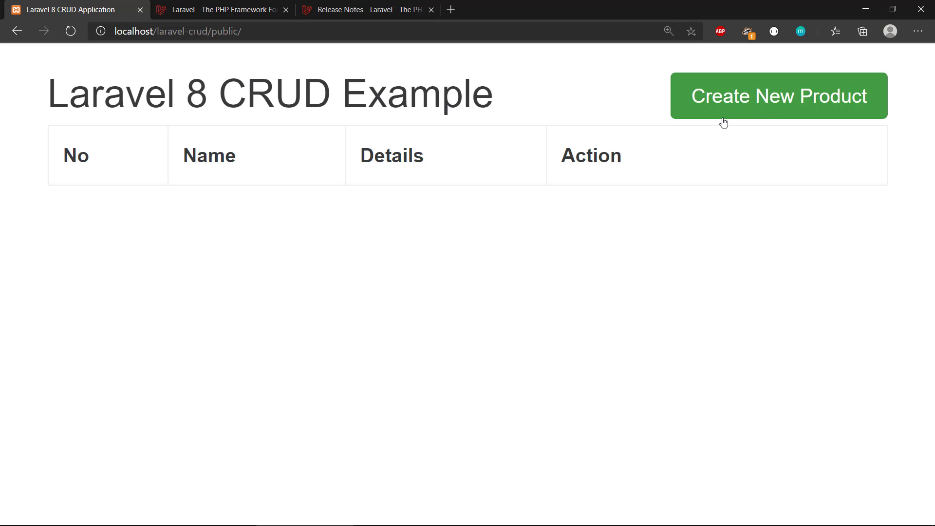
{"action": "left_click", "coordinate": [766, 110]}
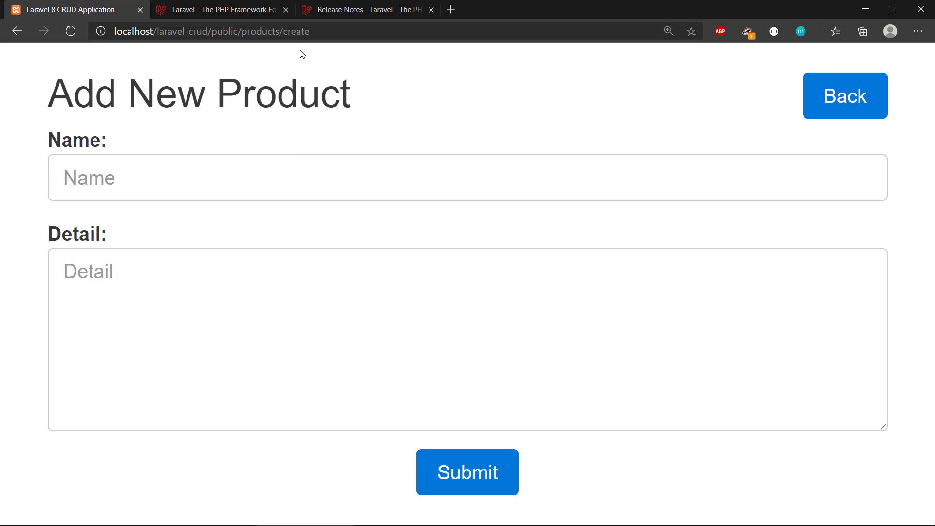
{"action": "left_click", "coordinate": [204, 170]}
{"action": "type", "text": "P"}
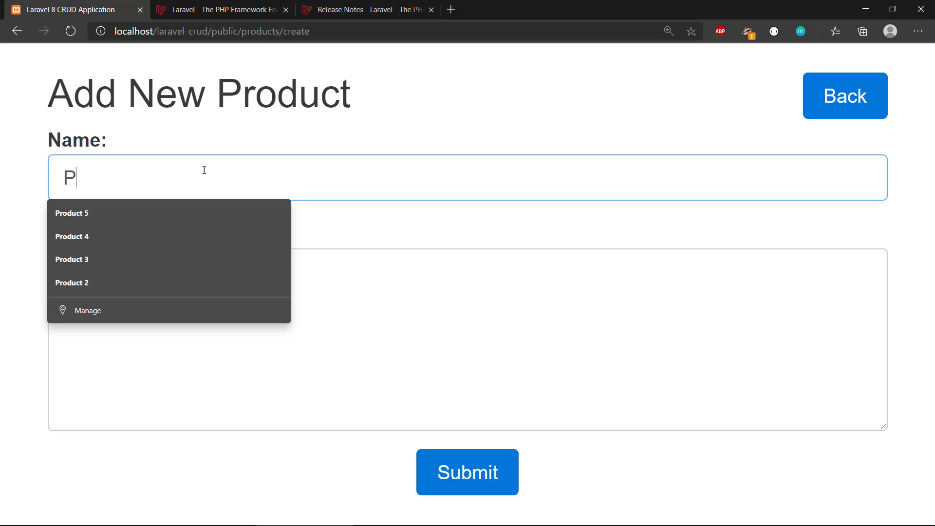
{"action": "type", "text": "roduct 1"}
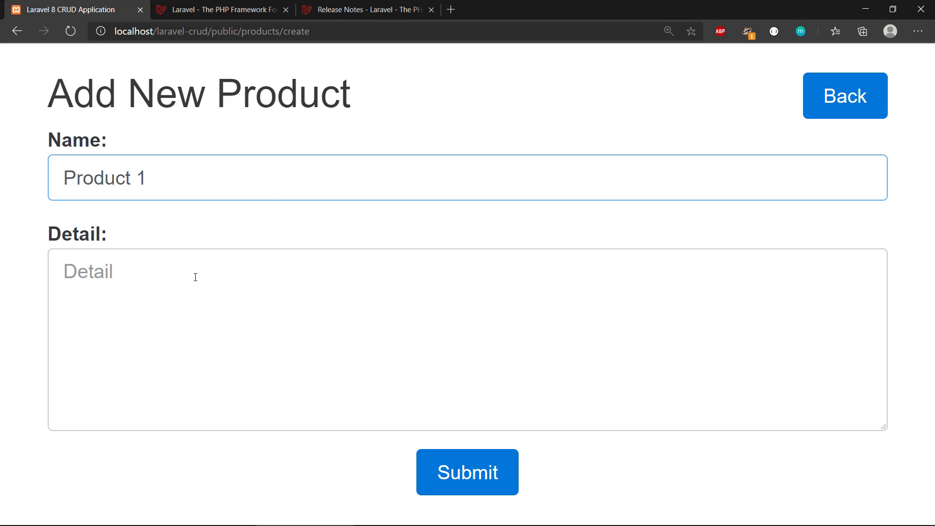
{"action": "key", "text": "ctrl+a"}
{"action": "key", "text": "ctrl+c"}
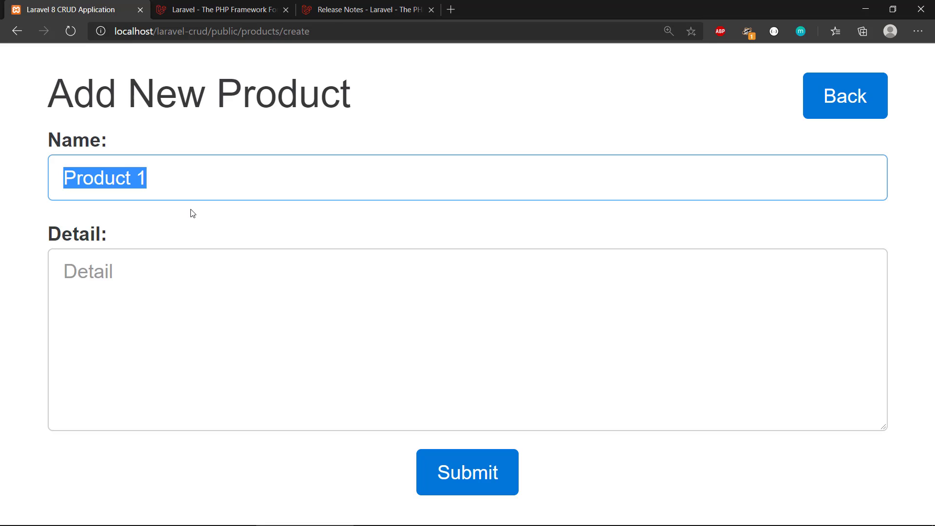
{"action": "left_click", "coordinate": [118, 274]}
{"action": "key", "text": "ctrl+v"}
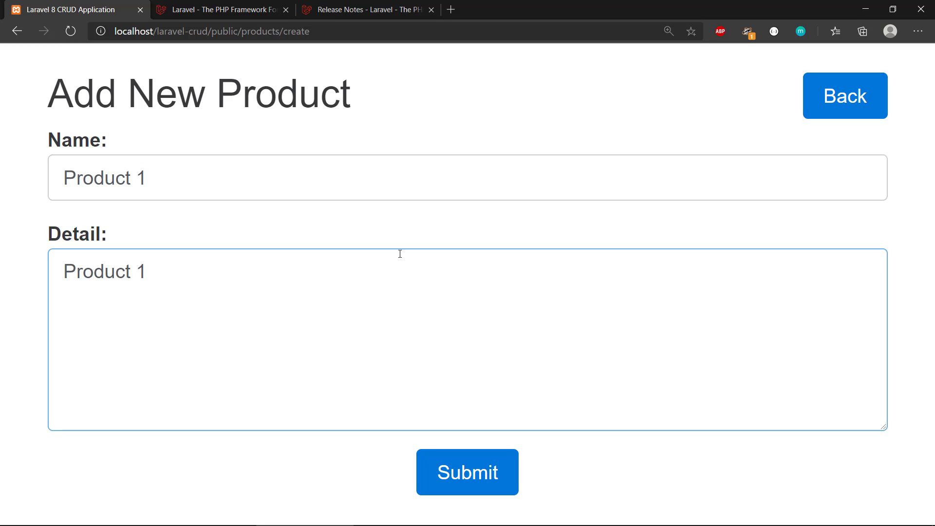
{"action": "left_click", "coordinate": [454, 483]}
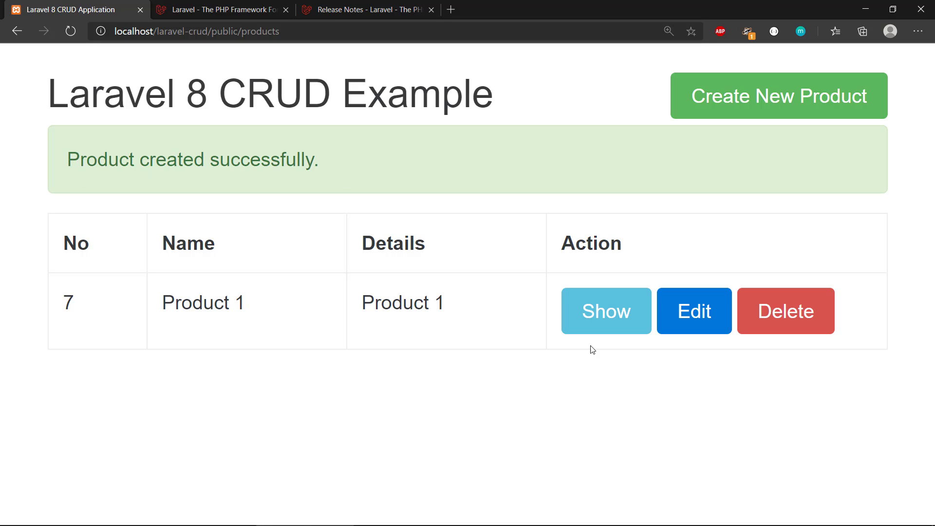
Look over Product 1's Show and Edit pages, returning to the list each time.
{"action": "left_click", "coordinate": [613, 316]}
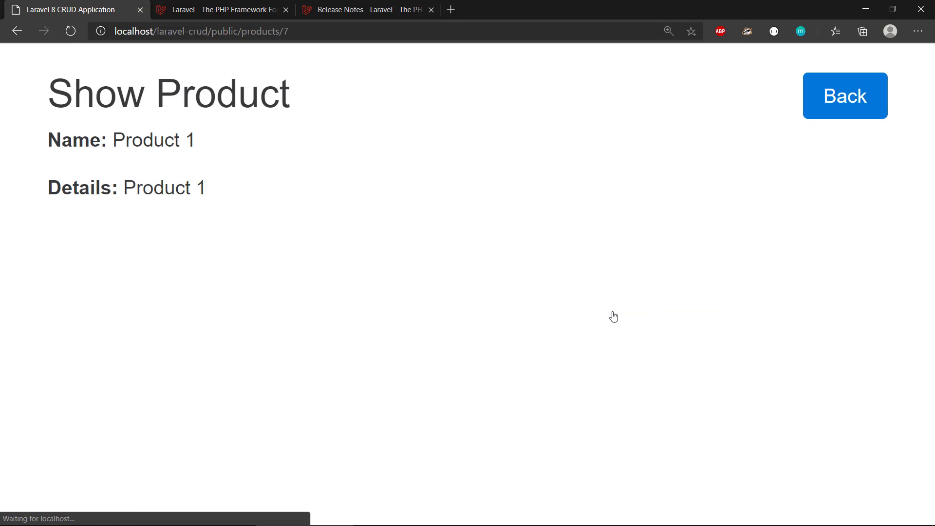
{"action": "left_click", "coordinate": [822, 108]}
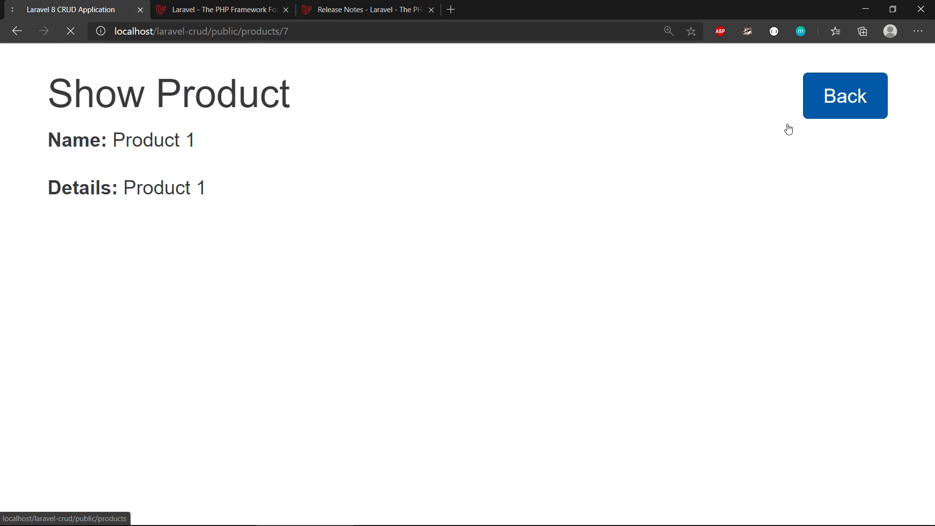
{"action": "left_click", "coordinate": [690, 233]}
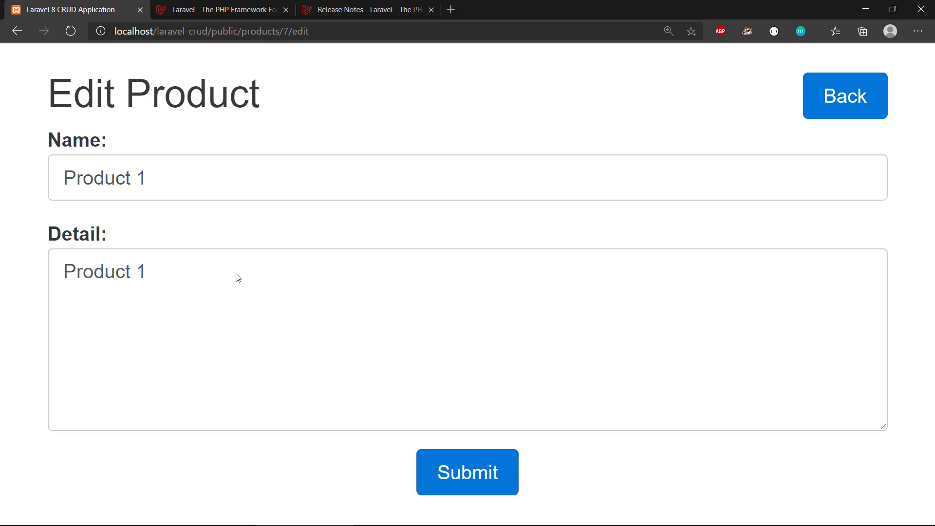
{"action": "left_click", "coordinate": [834, 114]}
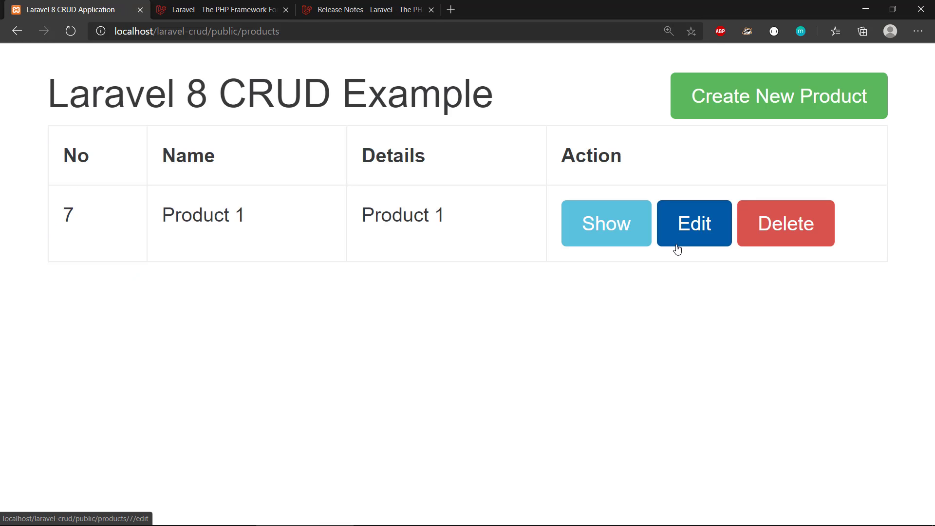
Add a new product with name 'Product 2' and detail 'Product 2'.
{"action": "left_click", "coordinate": [695, 114]}
{"action": "left_click", "coordinate": [179, 182]}
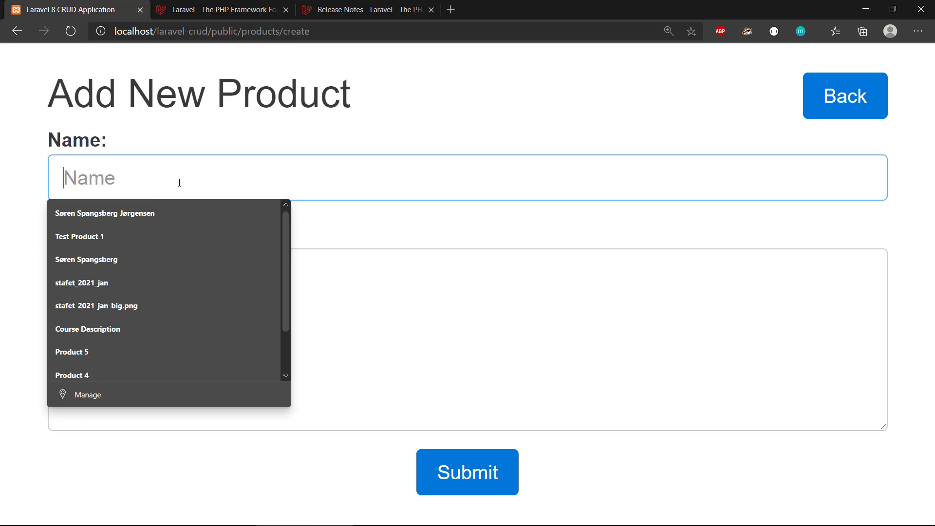
{"action": "type", "text": "Product 1"}
{"action": "key", "text": "BackSpace"}
{"action": "type", "text": "2"}
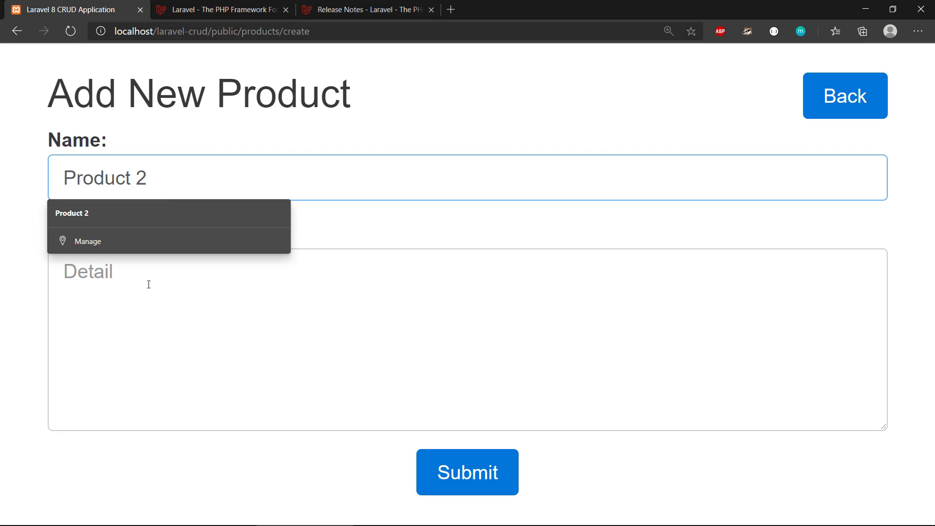
{"action": "key", "text": "ctrl+v"}
{"action": "key", "text": "ctrl+z"}
{"action": "left_click", "coordinate": [170, 281]}
{"action": "key", "text": "ctrl+v"}
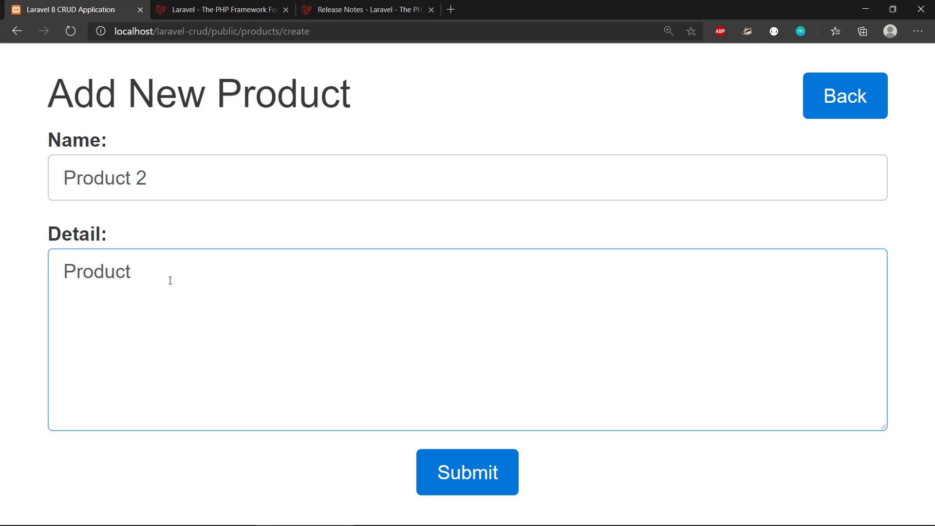
{"action": "type", "text": "2"}
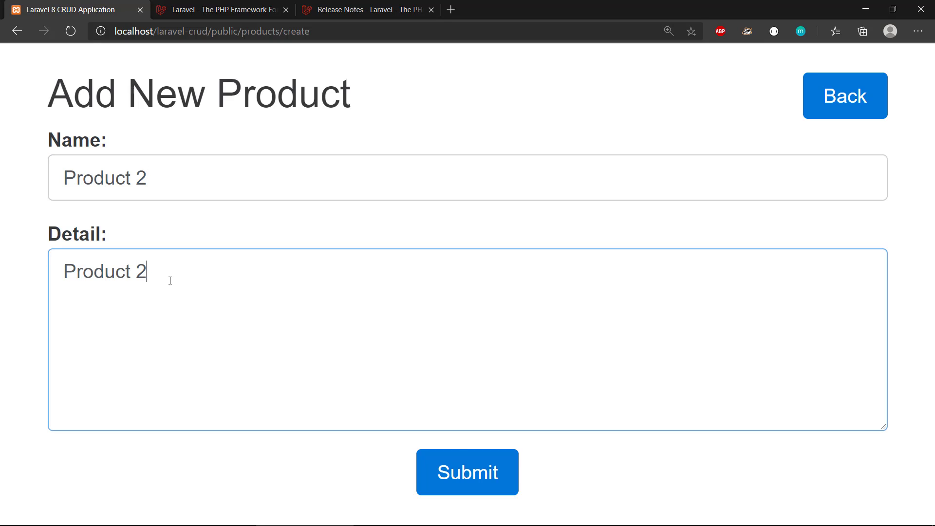
{"action": "left_click", "coordinate": [475, 466]}
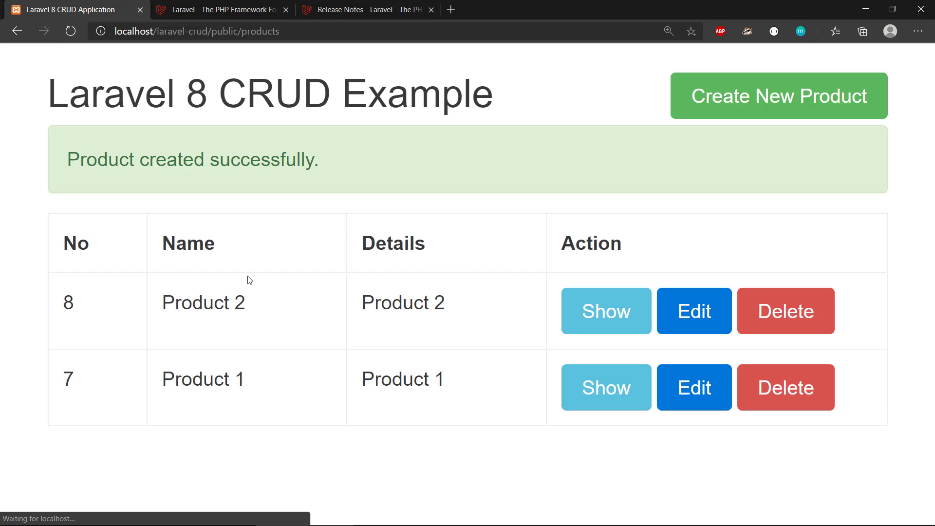
Add a new product with name 'Product 3' and detail 'Product 3'.
{"action": "left_click", "coordinate": [776, 105]}
{"action": "left_click", "coordinate": [304, 176]}
{"action": "type", "text": "Product 1"}
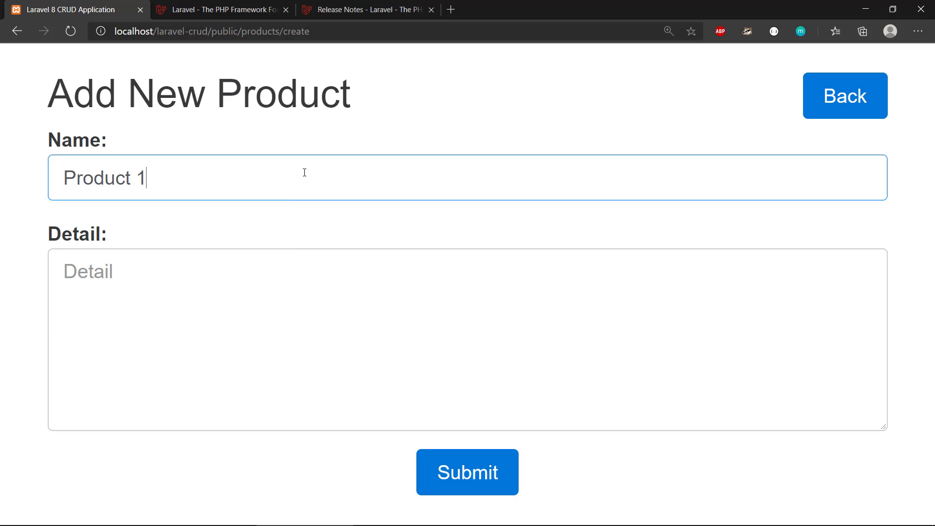
{"action": "key", "text": "BackSpace"}
{"action": "type", "text": "3"}
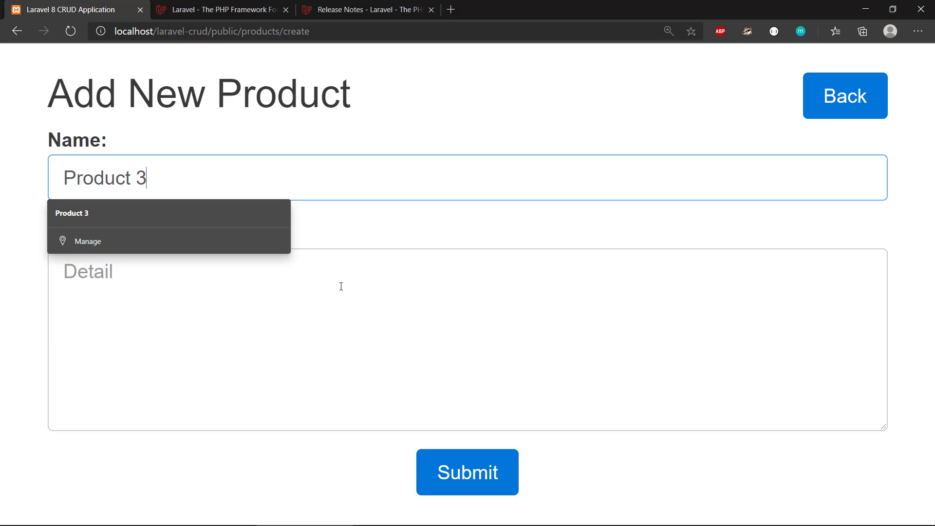
{"action": "left_click", "coordinate": [341, 286]}
{"action": "type", "text": "Product 1"}
{"action": "key", "text": "BackSpace"}
{"action": "type", "text": "3"}
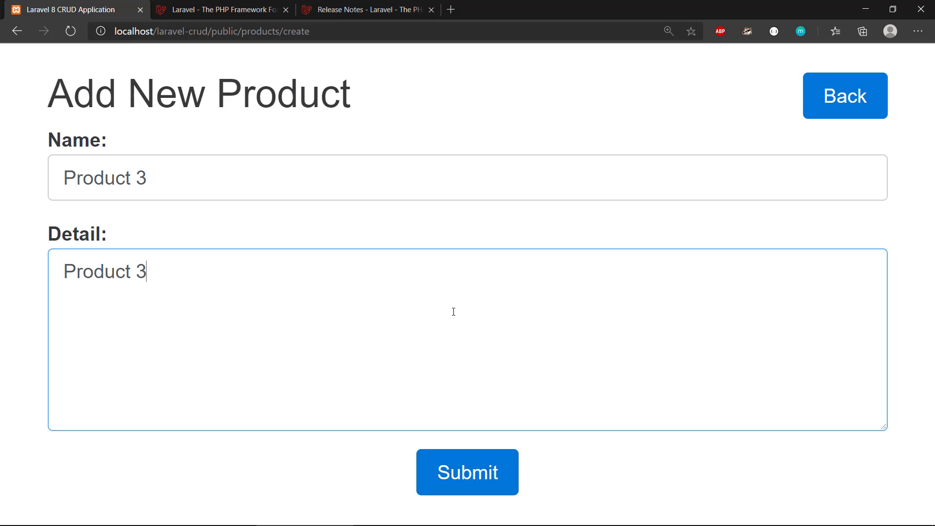
{"action": "left_click", "coordinate": [466, 471]}
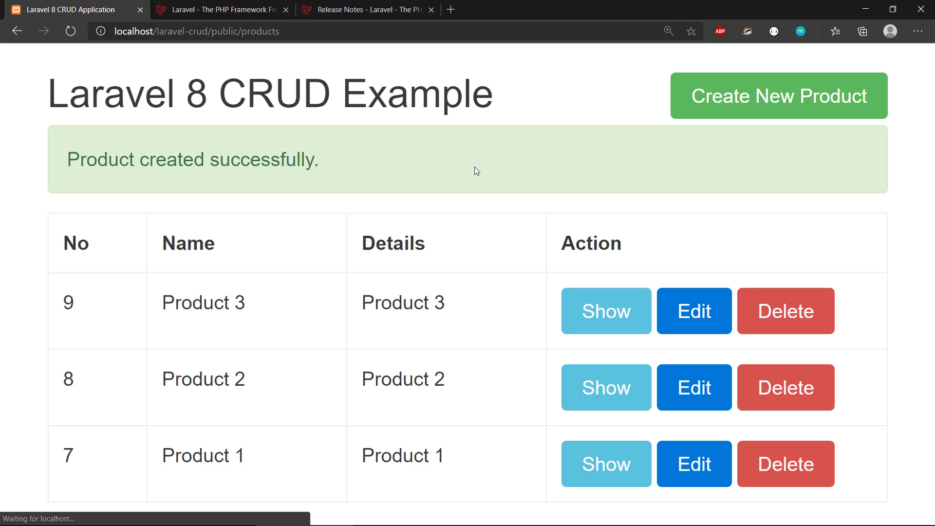
Add a new product named 'Product 4' with its detail filled in.
{"action": "left_click", "coordinate": [741, 111]}
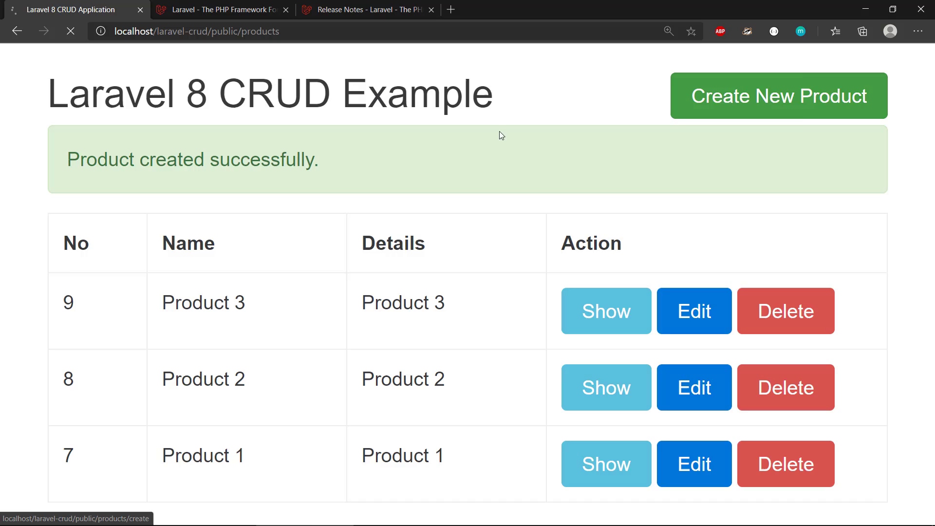
{"action": "left_click", "coordinate": [228, 172]}
{"action": "type", "text": "Product 1"}
{"action": "key", "text": "BackSpace"}
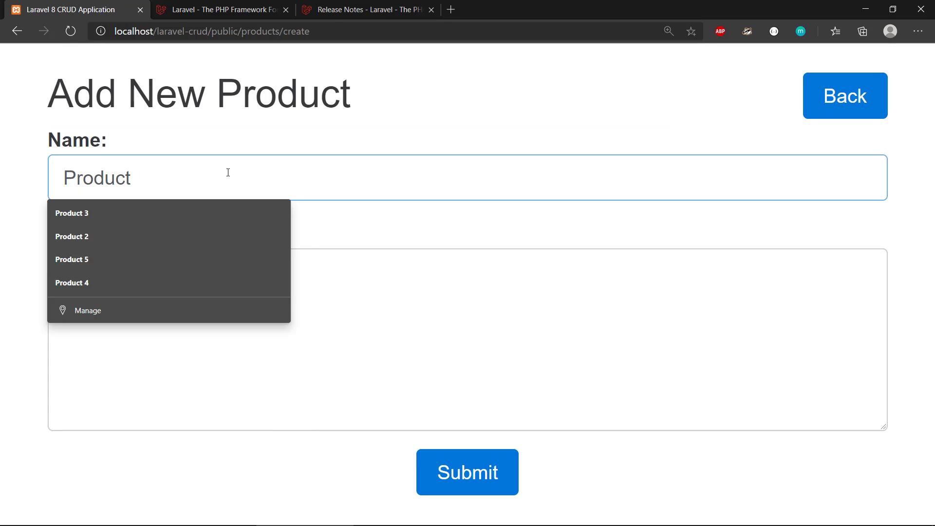
{"action": "type", "text": "4"}
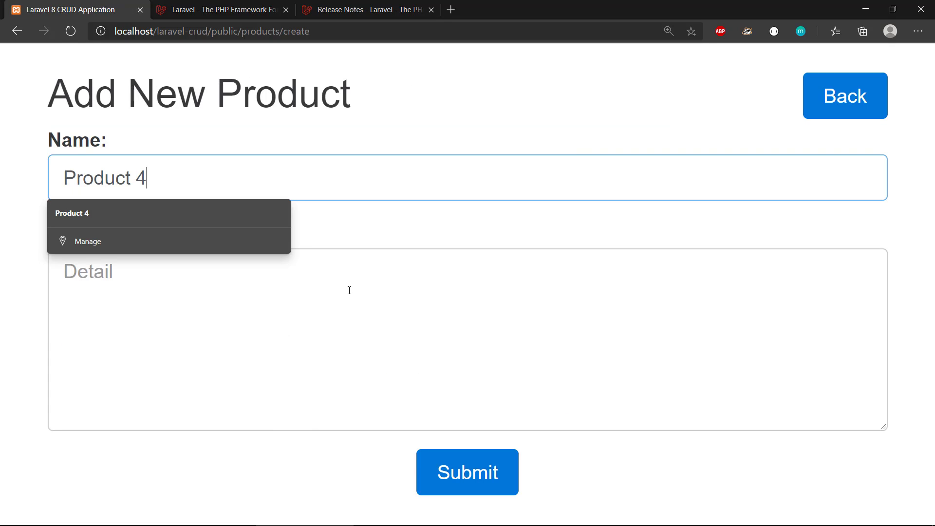
{"action": "left_click", "coordinate": [349, 290]}
{"action": "type", "text": "Product 1"}
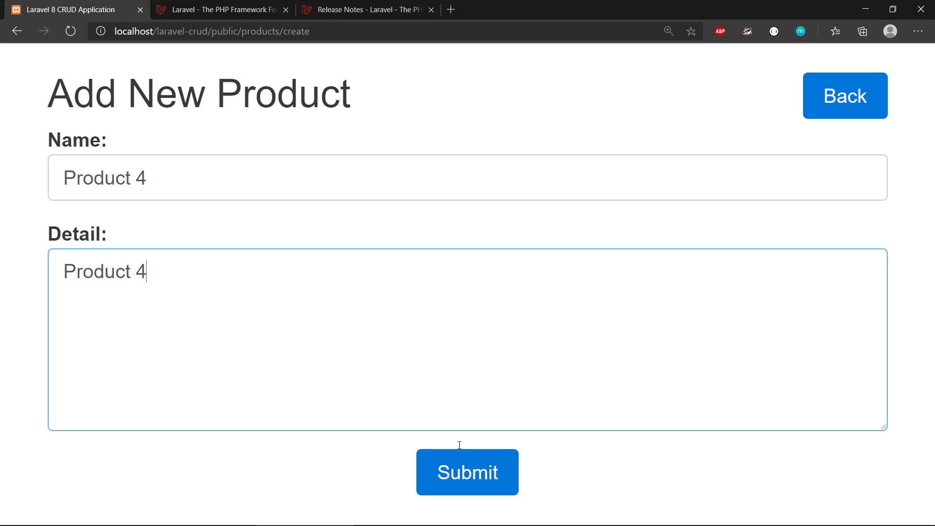
{"action": "left_click", "coordinate": [475, 472]}
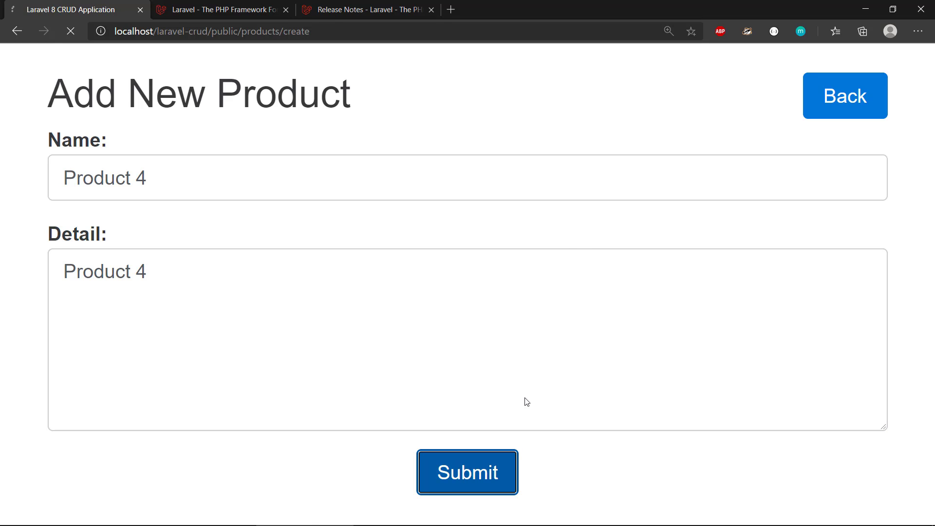
Add a new product with name 'Product 5' and detail 'Product 5'.
{"action": "left_click", "coordinate": [789, 96]}
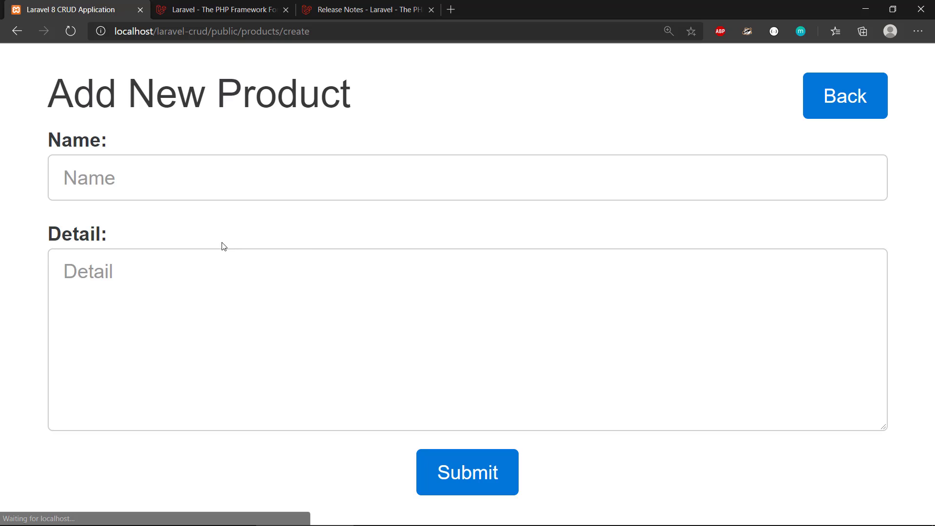
{"action": "left_click", "coordinate": [192, 184]}
{"action": "type", "text": "Product 1"}
{"action": "key", "text": "BackSpace"}
{"action": "type", "text": "5"}
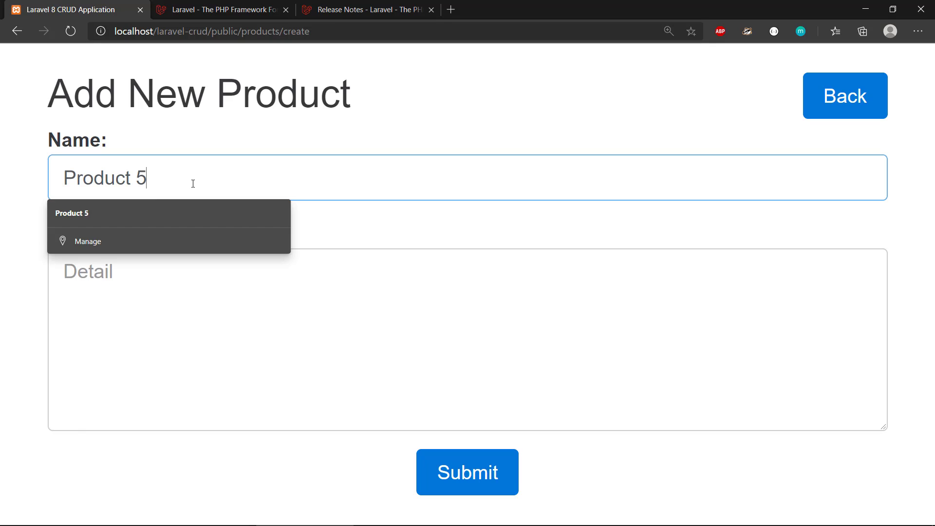
{"action": "key", "text": "Tab"}
{"action": "type", "text": "Product 1"}
{"action": "key", "text": "BackSpace"}
{"action": "type", "text": "5"}
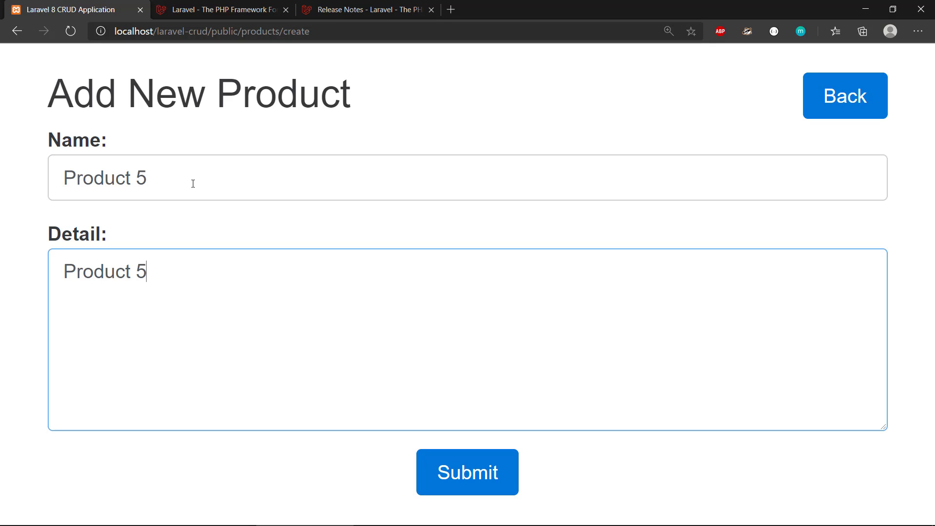
{"action": "left_click", "coordinate": [450, 472]}
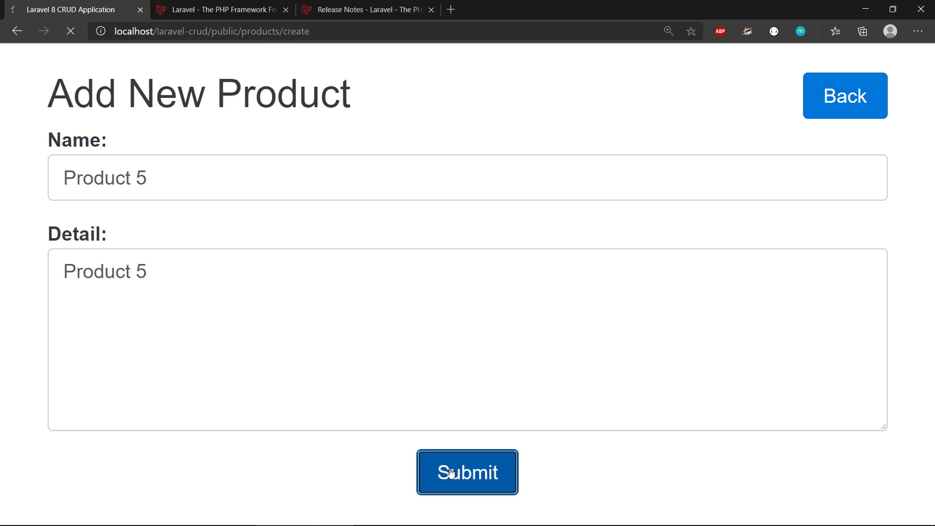
Zoom the page out two levels and switch between product pages 2 and 1 twice.
{"action": "scroll", "coordinate": [524, 377], "scroll_direction": "down", "scroll_amount": 5}
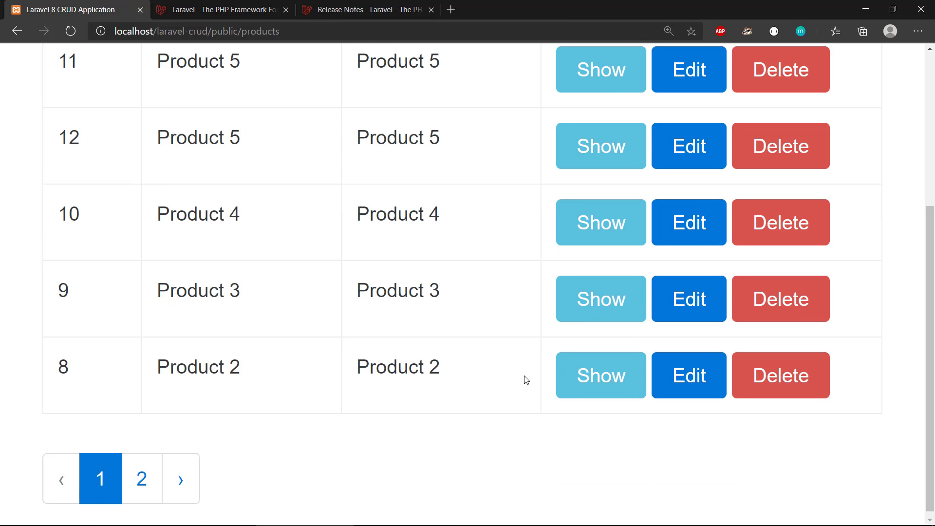
{"action": "scroll", "coordinate": [526, 379], "scroll_direction": "up", "scroll_amount": 1}
{"action": "key", "text": "ctrl+minus"}
{"action": "key", "text": "ctrl+minus"}
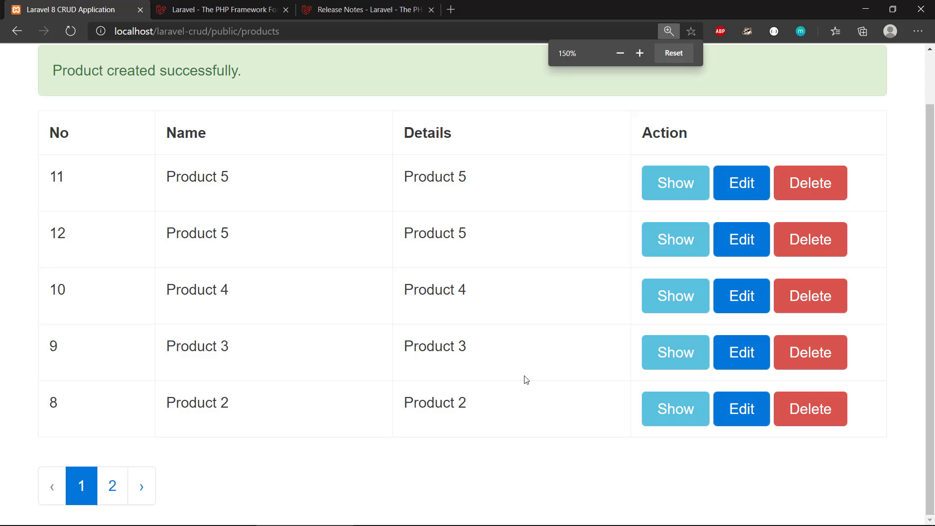
{"action": "key", "text": "ctrl+minus"}
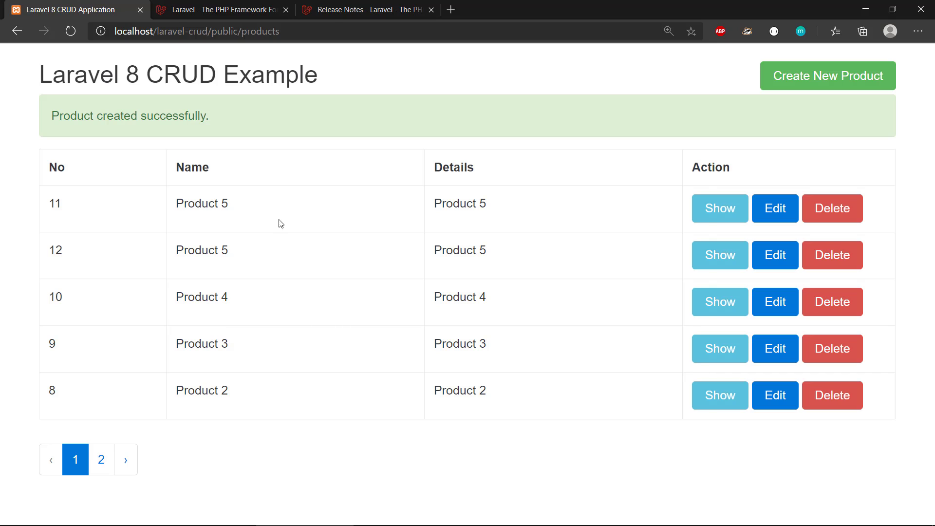
{"action": "left_click", "coordinate": [100, 465]}
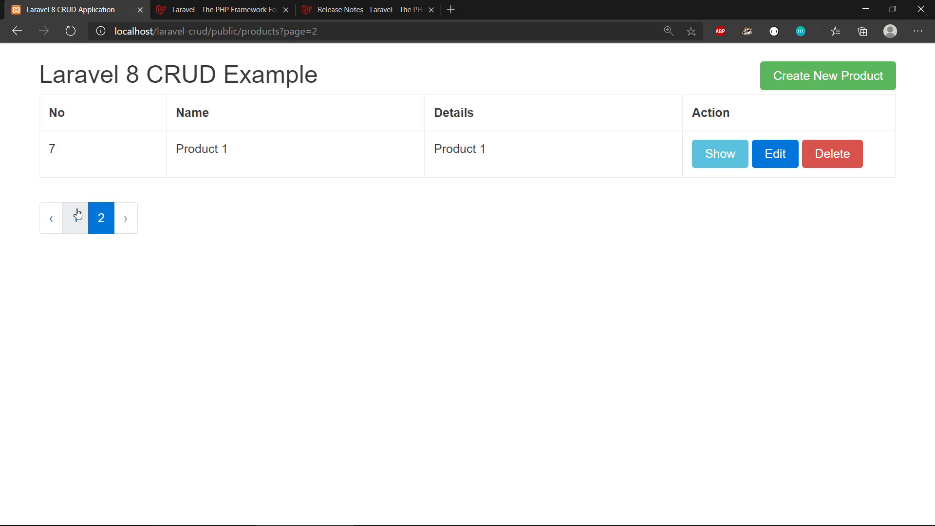
{"action": "left_click", "coordinate": [76, 218]}
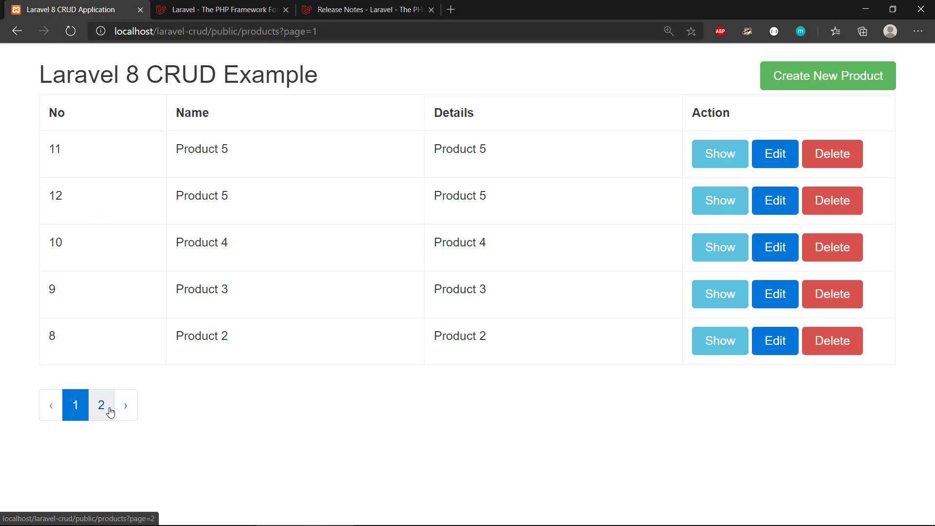
{"action": "left_click", "coordinate": [110, 411]}
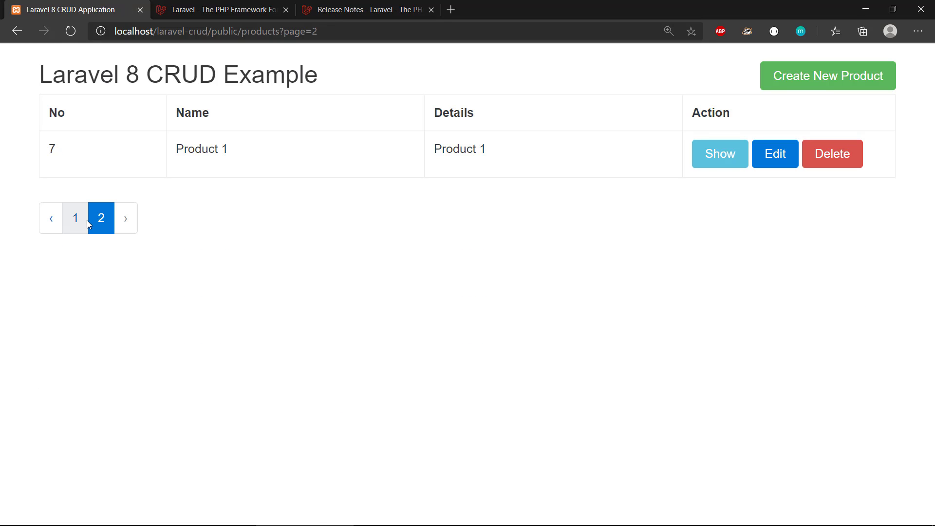
{"action": "left_click", "coordinate": [69, 221]}
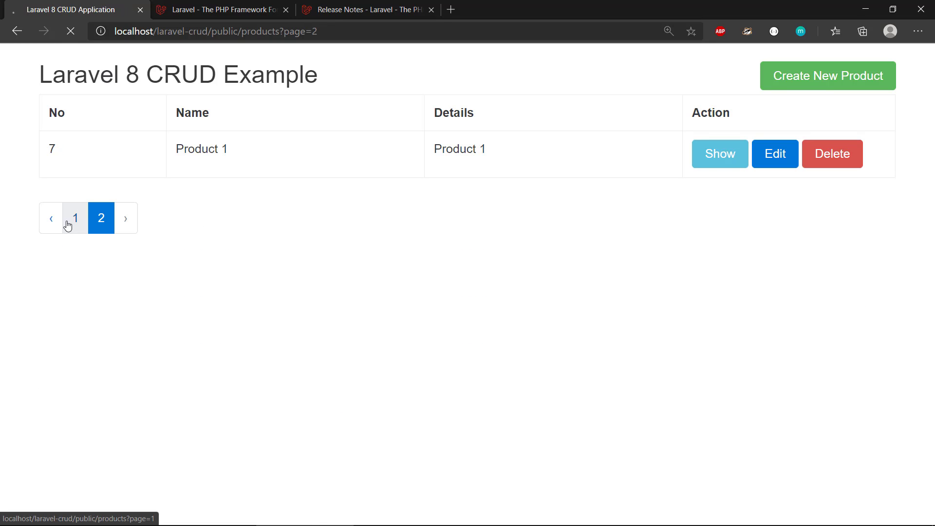
Check product 11's edit page without changes, then delete product 11.
{"action": "left_click", "coordinate": [775, 152]}
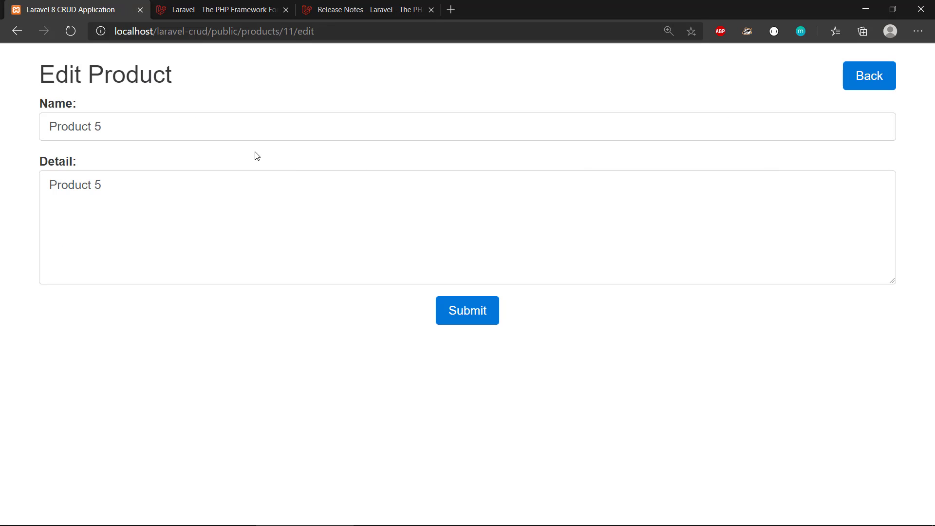
{"action": "left_click", "coordinate": [870, 75]}
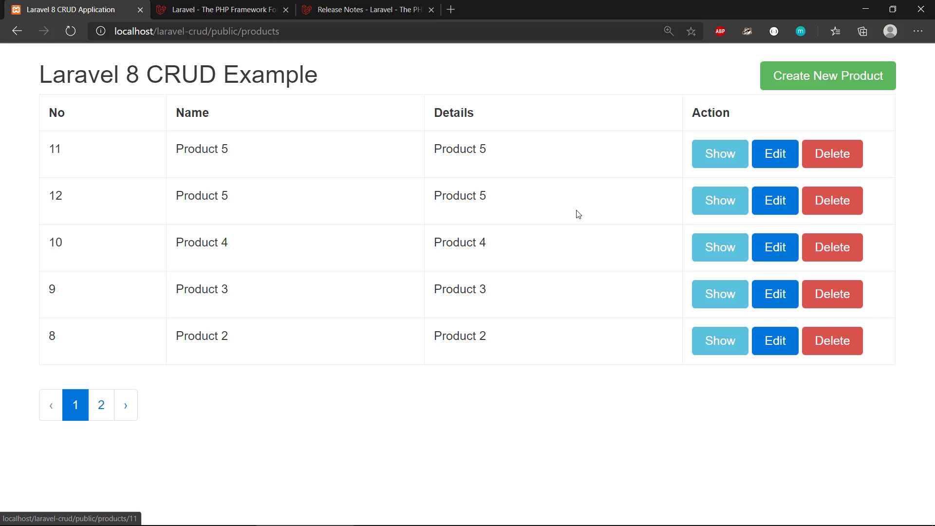
{"action": "left_click", "coordinate": [841, 153]}
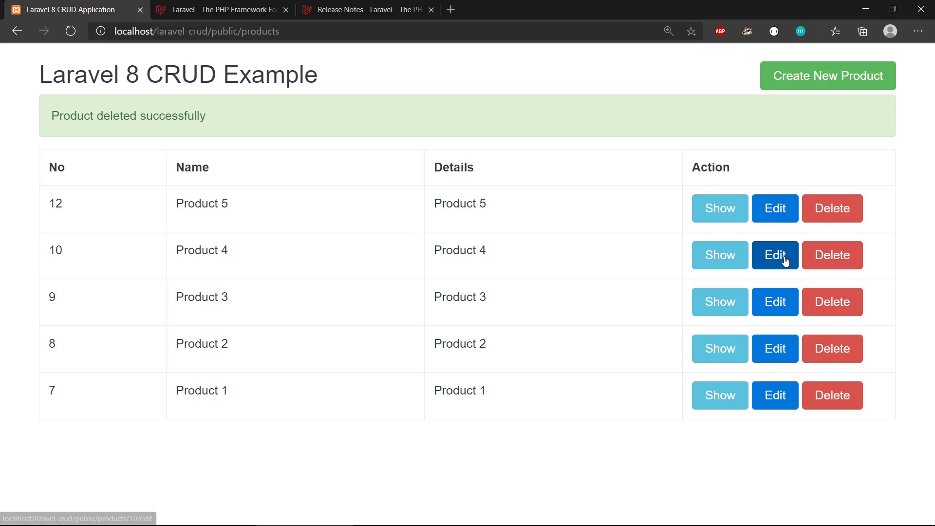
Change product 12's detail to 'Product 5 updated' and save it.
{"action": "left_click", "coordinate": [775, 208]}
{"action": "left_click", "coordinate": [191, 197]}
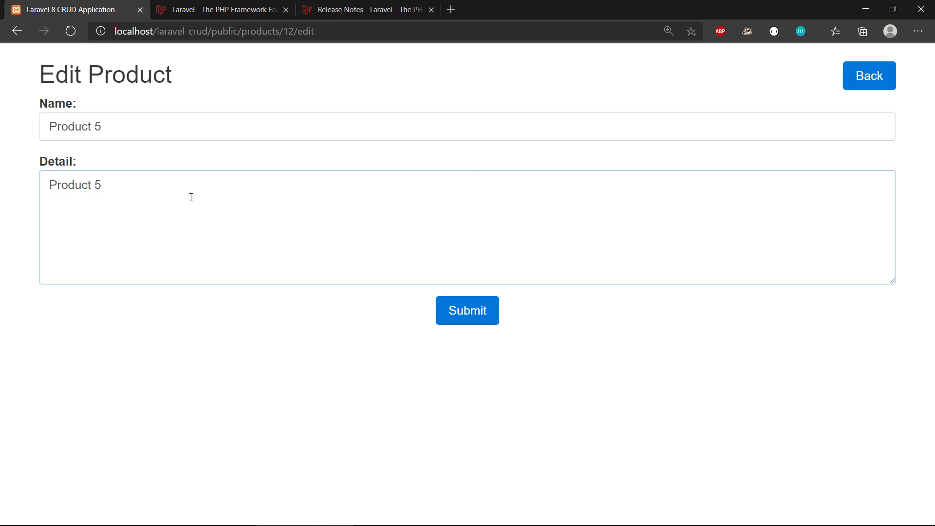
{"action": "type", "text": "updated"}
{"action": "left_click", "coordinate": [462, 307]}
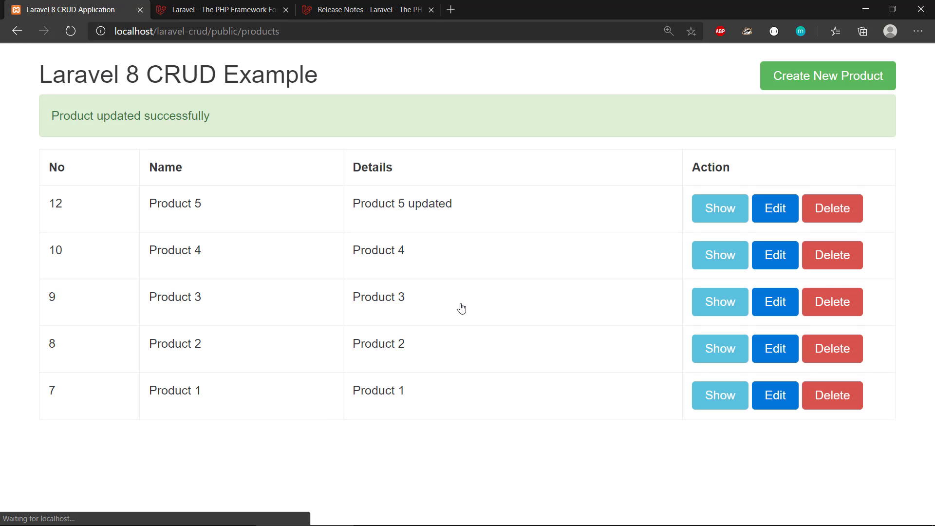
Delete Products 5, 4, 3, 2 and 1 until the table is empty, then switch to VS Code.
{"action": "left_click", "coordinate": [834, 207]}
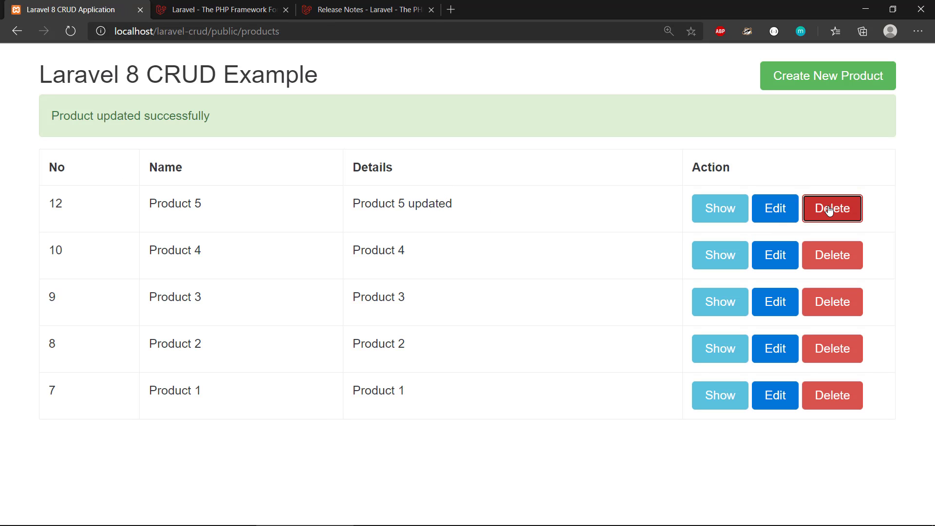
{"action": "left_click", "coordinate": [840, 202]}
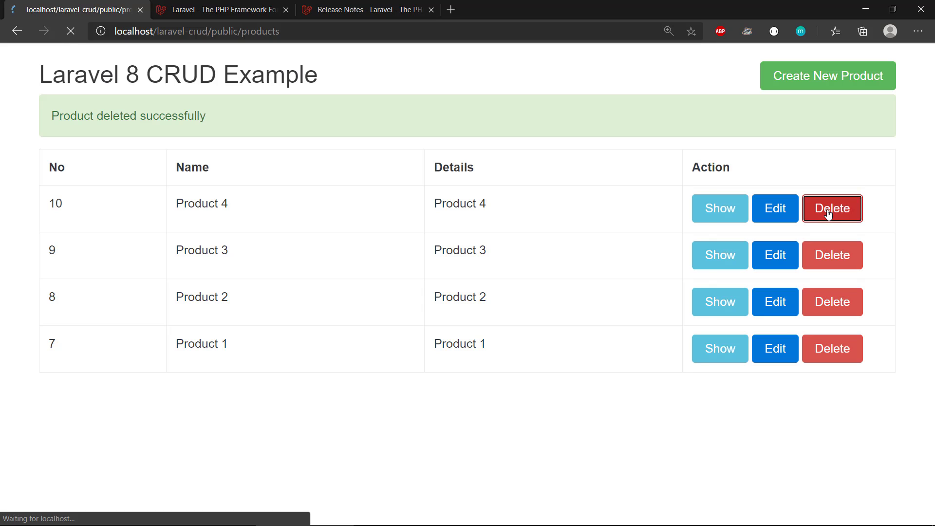
{"action": "left_click", "coordinate": [828, 213]}
{"action": "left_click", "coordinate": [828, 213]}
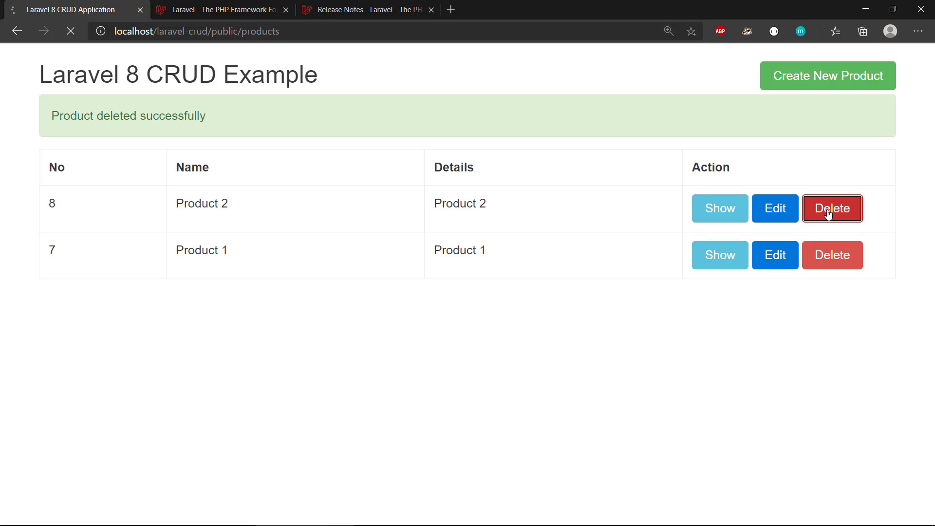
{"action": "left_click", "coordinate": [828, 214]}
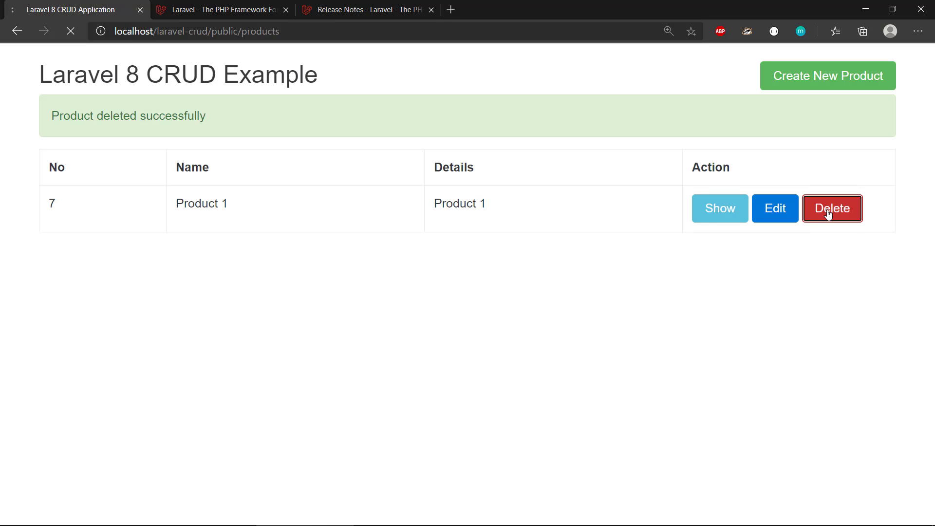
{"action": "key", "text": "alt+Tab"}
{"action": "left_click", "coordinate": [454, 247]}
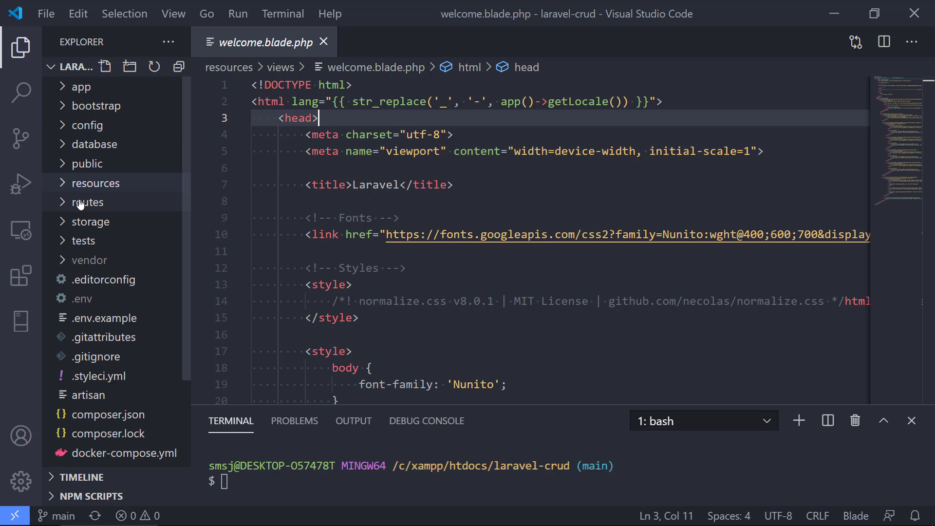
{"action": "left_click", "coordinate": [78, 87]}
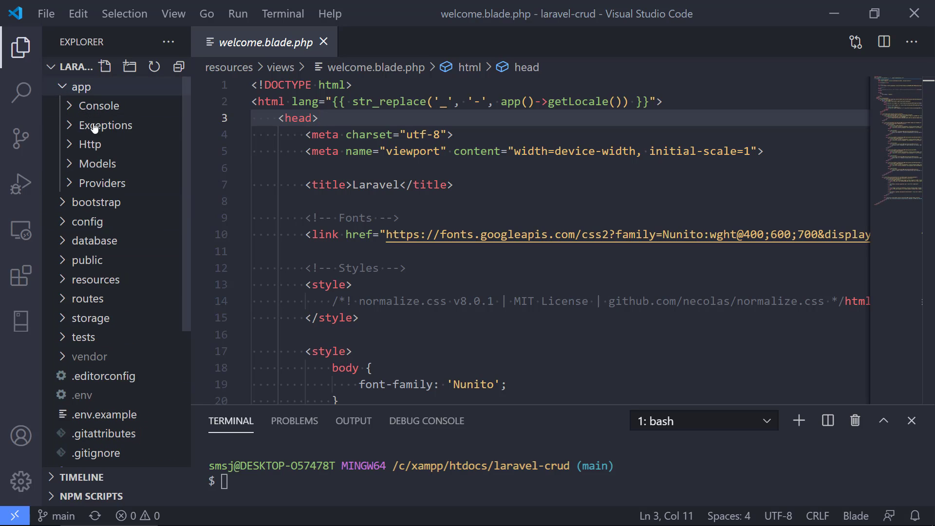
{"action": "left_click", "coordinate": [63, 89]}
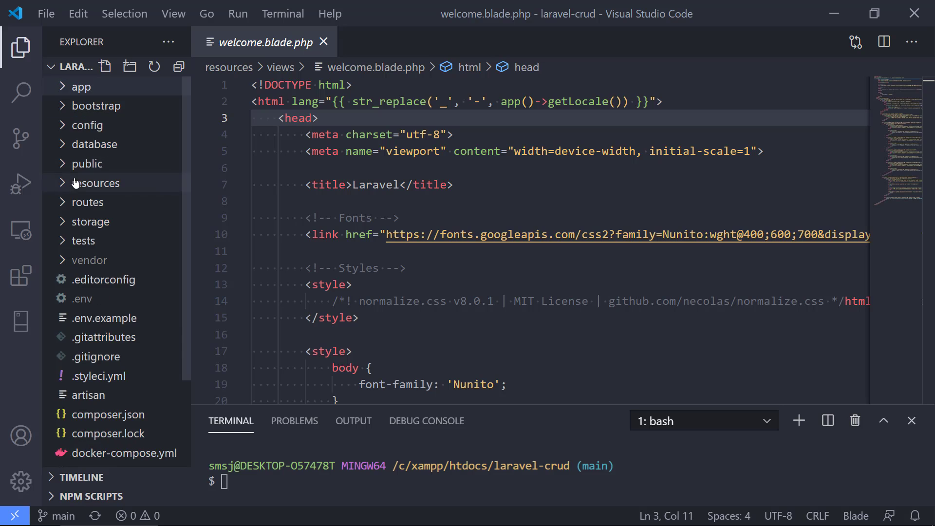
{"action": "left_click", "coordinate": [64, 187]}
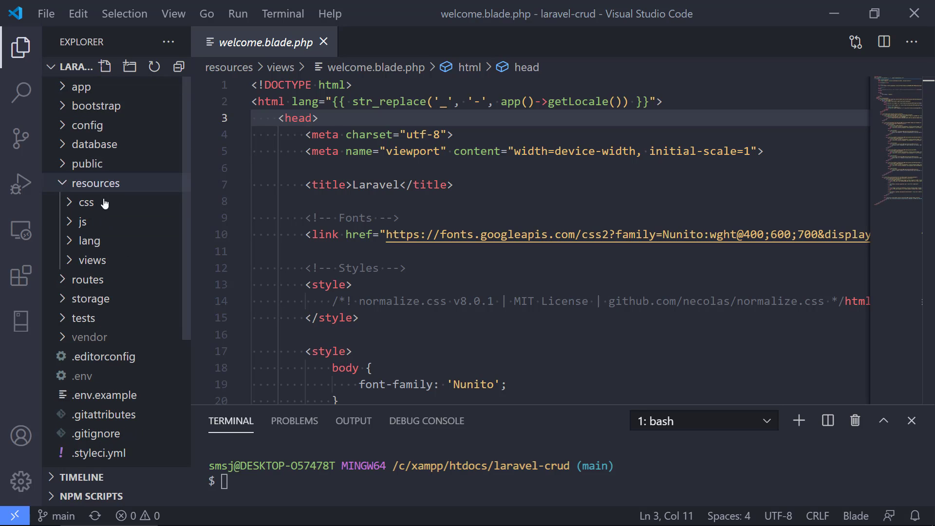
{"action": "left_click", "coordinate": [64, 186]}
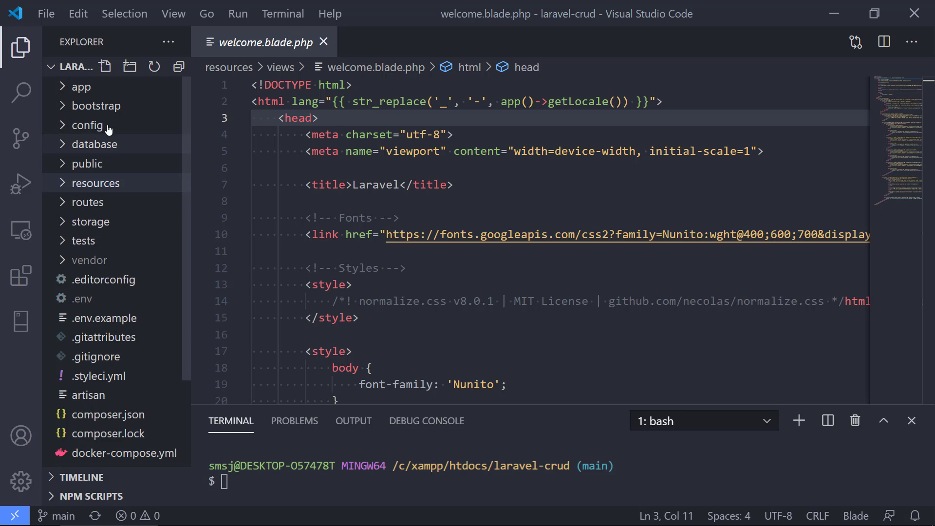
{"action": "left_click", "coordinate": [62, 188]}
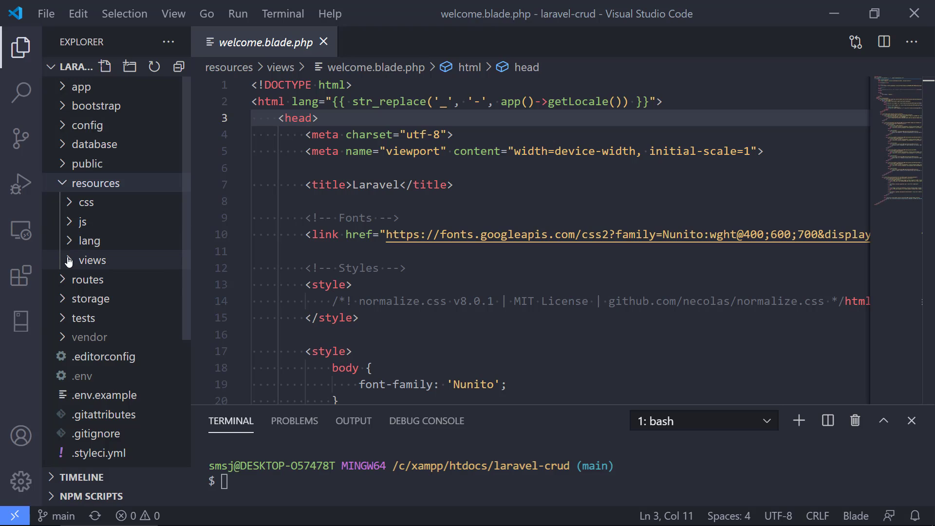
{"action": "left_click", "coordinate": [63, 187]}
{"action": "left_click", "coordinate": [407, 267]}
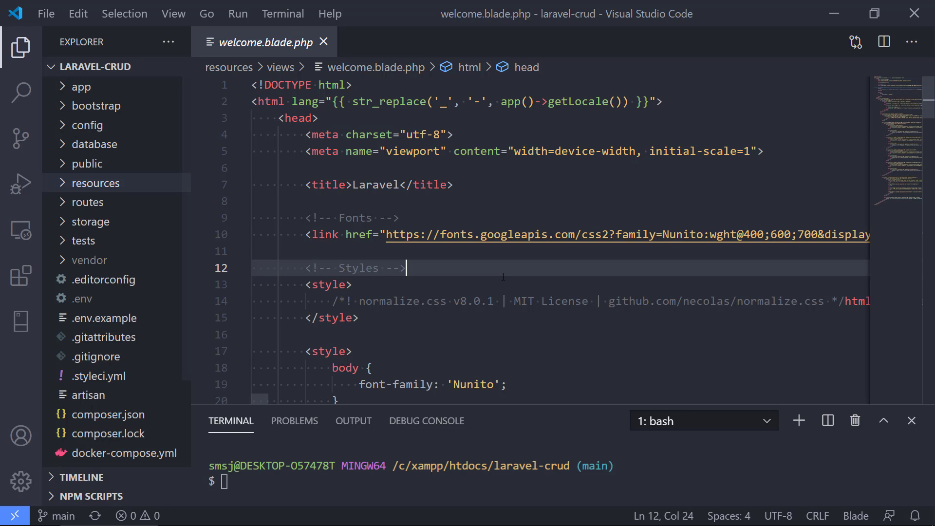
{"action": "key", "text": "alt+Tab"}
{"action": "key", "text": "alt+Tab"}
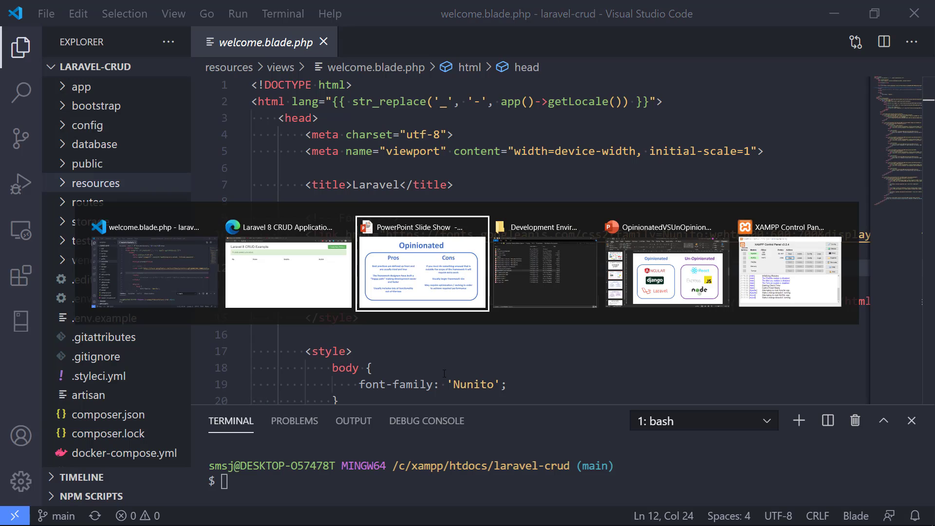
{"action": "key", "text": "alt+shift+Tab"}
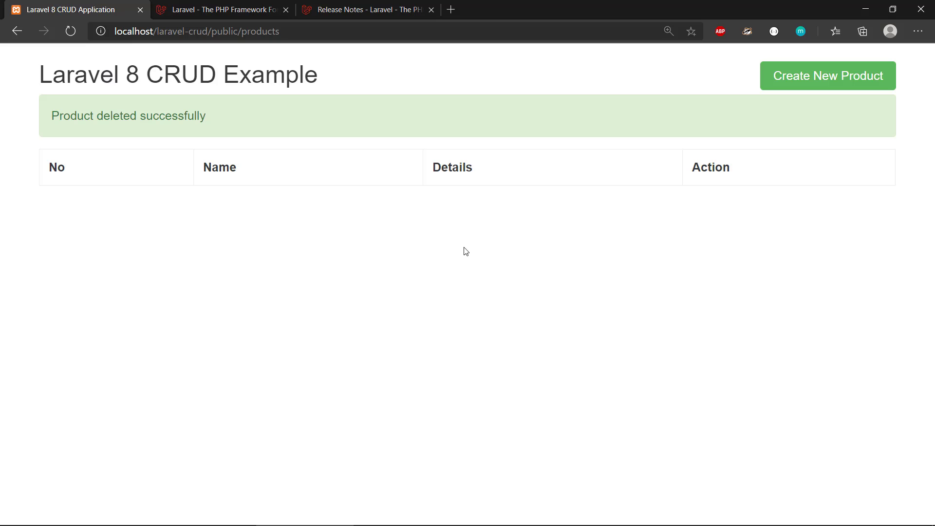
{"action": "key", "text": "alt+Tab"}
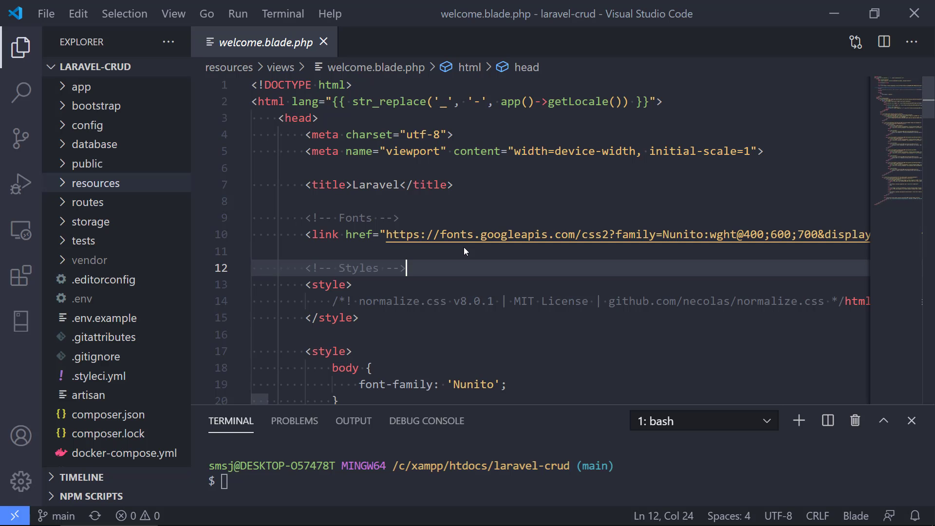